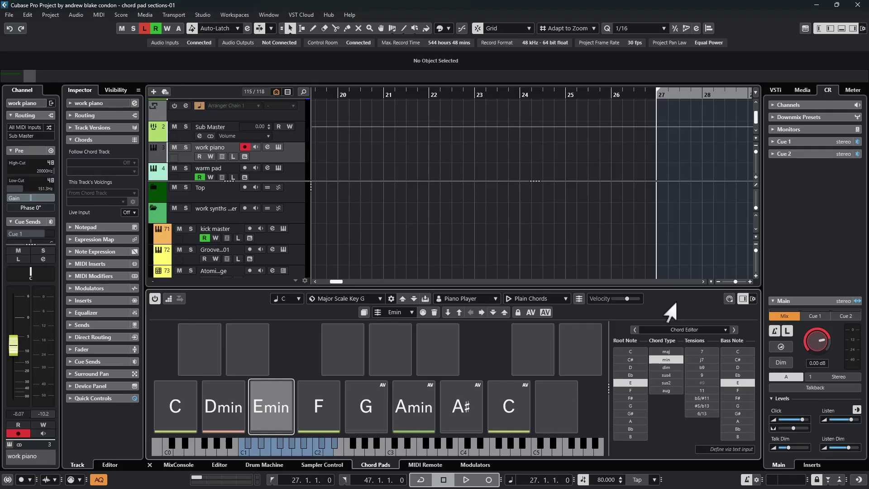
Open the Chord Pads remote control settings and tick Activate under Chord Modifiers.
left_click(728, 298)
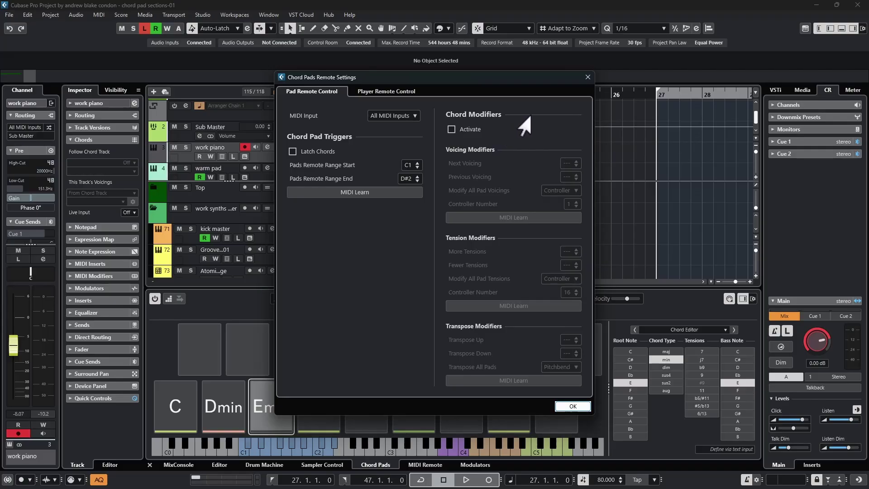
left_click(451, 130)
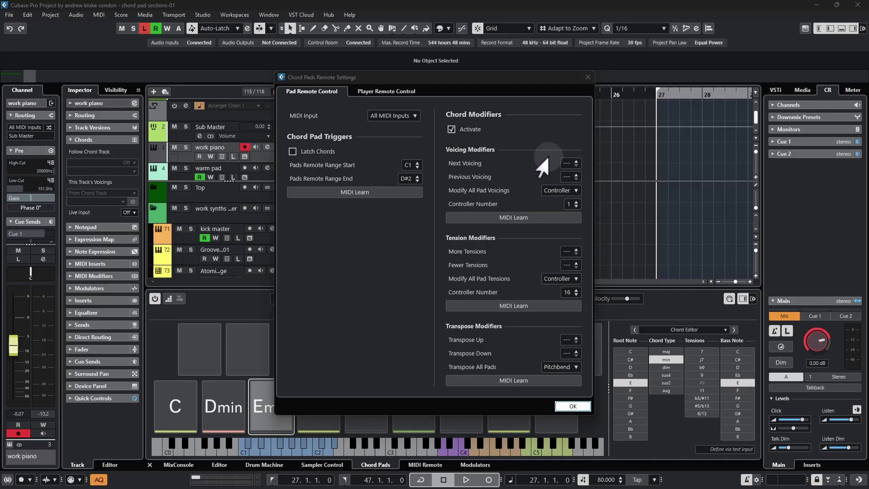
Map Next Voicing to D0 and Previous Voicing to C0, and keep all-pad voicings on controller 1.
mouse_move(492, 161)
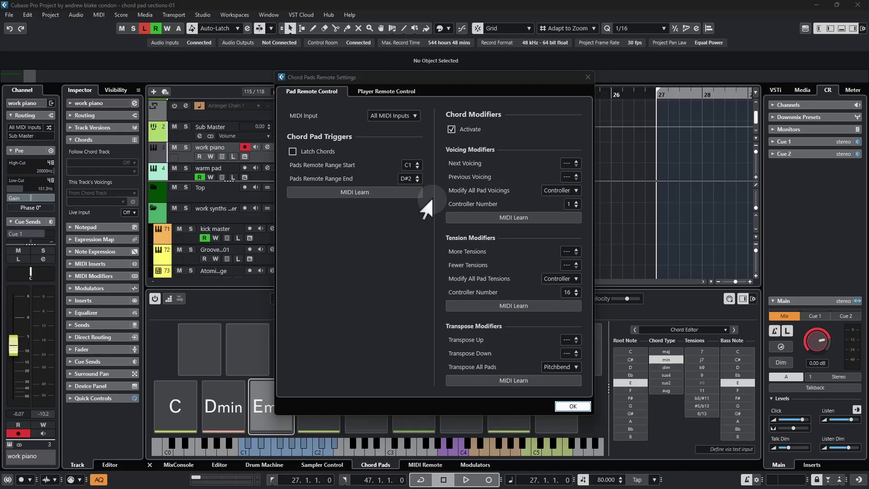
mouse_move(464, 182)
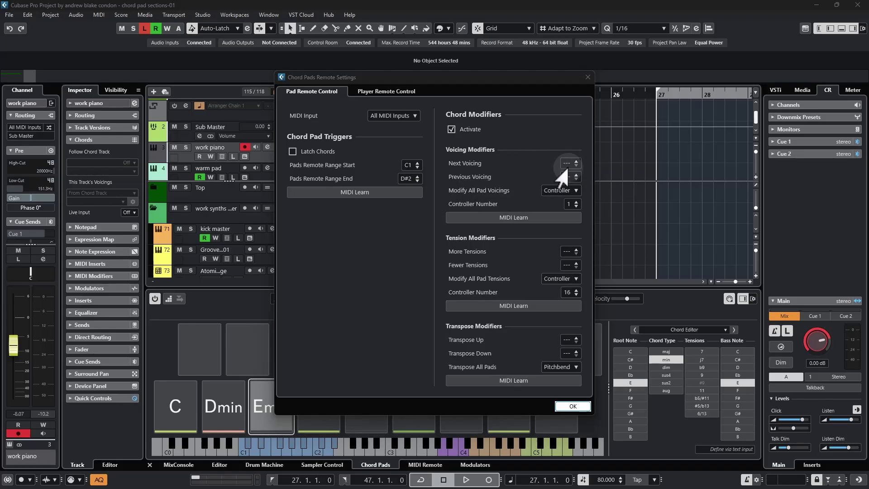
mouse_move(564, 168)
scroll(562, 164, "up", 20)
scroll(561, 167, "up", 3)
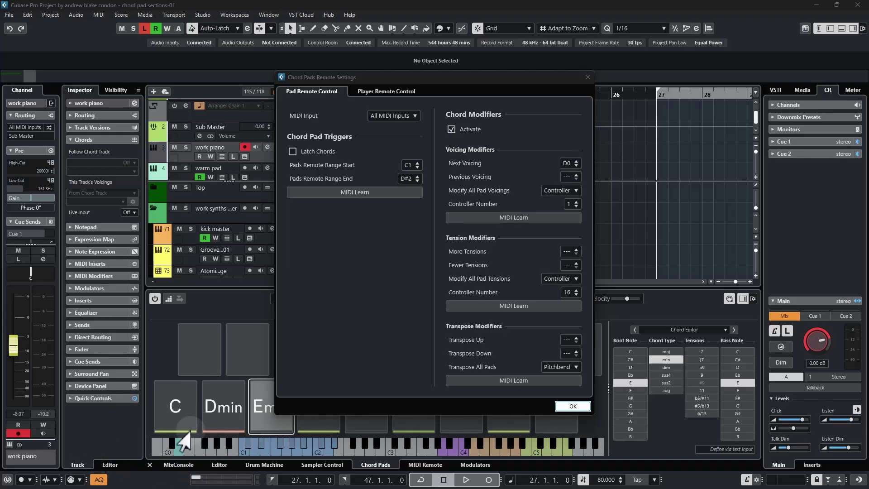
left_click(575, 160)
left_click(575, 160)
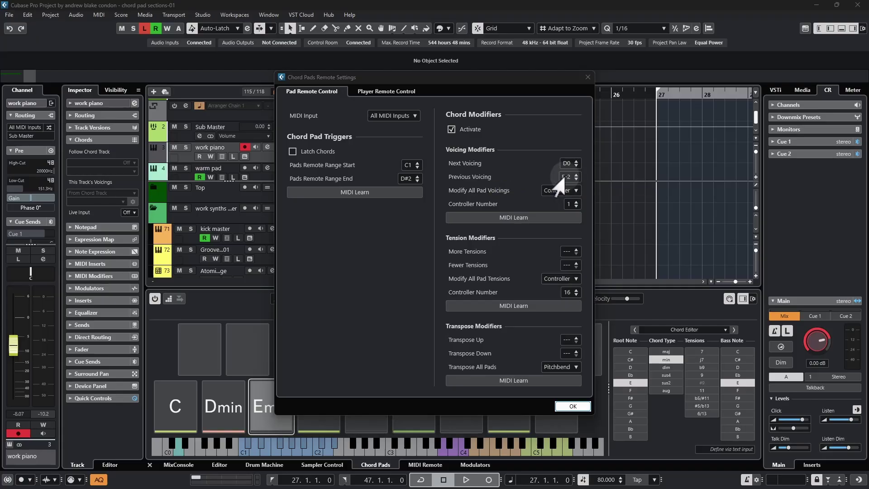
scroll(560, 183, "up", 20)
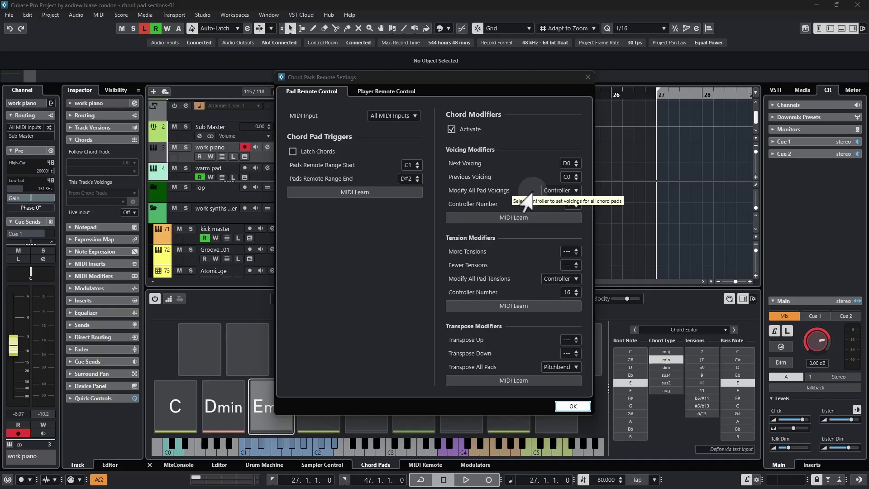
left_click(547, 192)
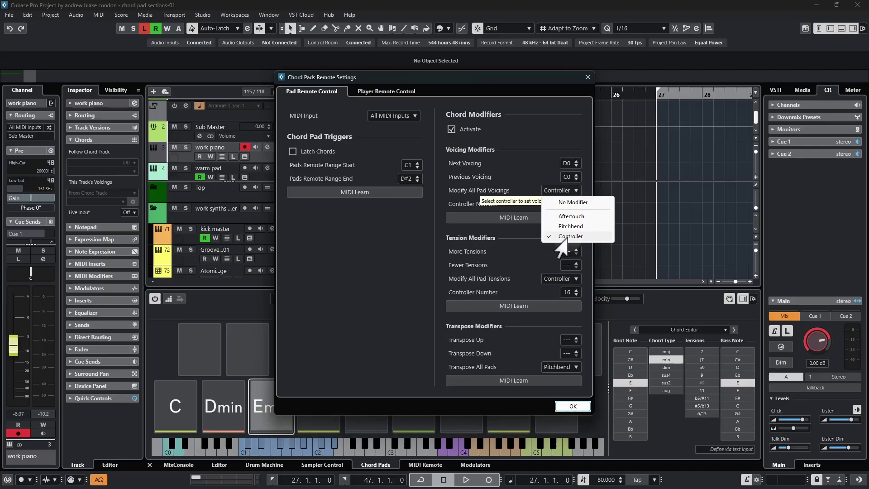
left_click(546, 177)
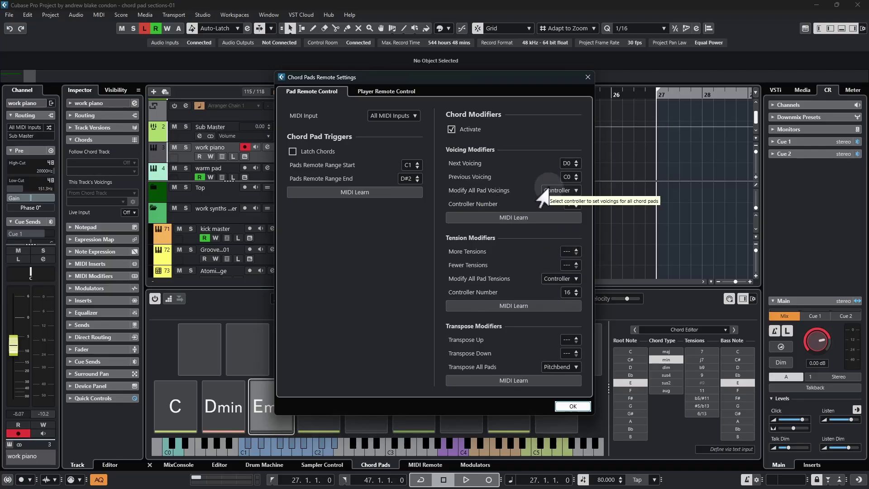
left_click(566, 204)
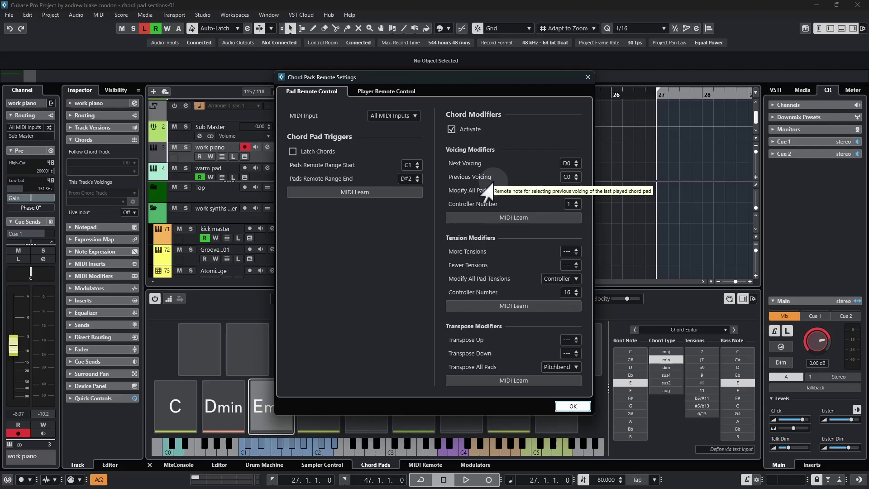
Confirm the remote settings, then record chord-pad chords onto the work piano track around bars 29–39.
left_click(572, 406)
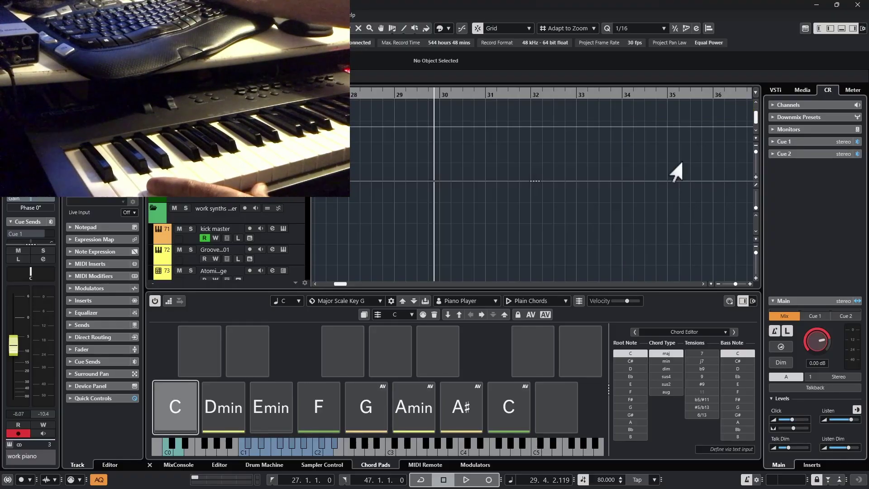
key("KP_Multiply")
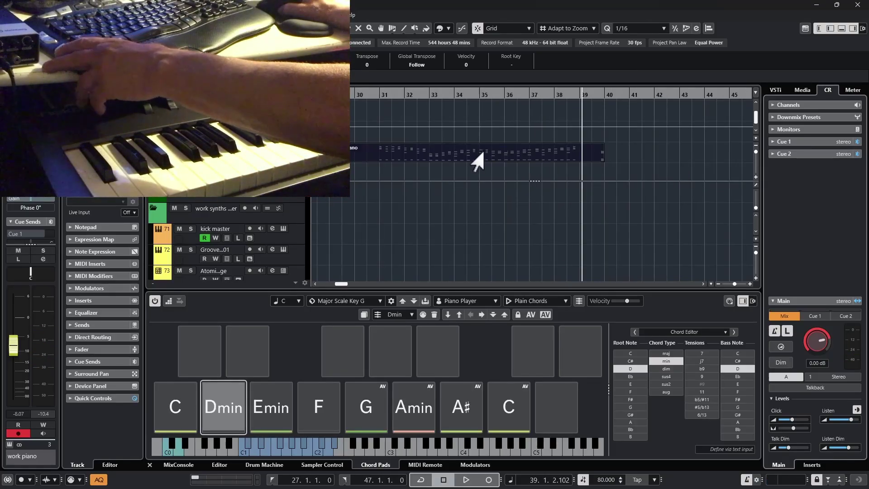
double_click(478, 160)
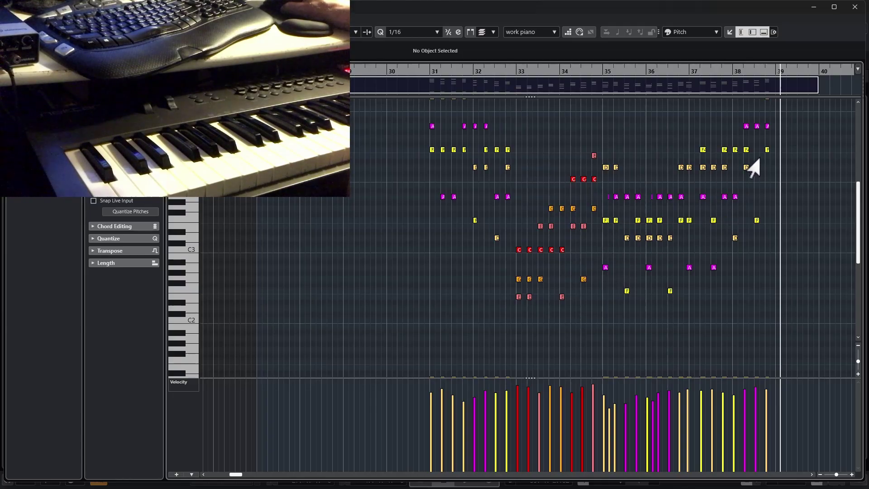
key("ctrl+e")
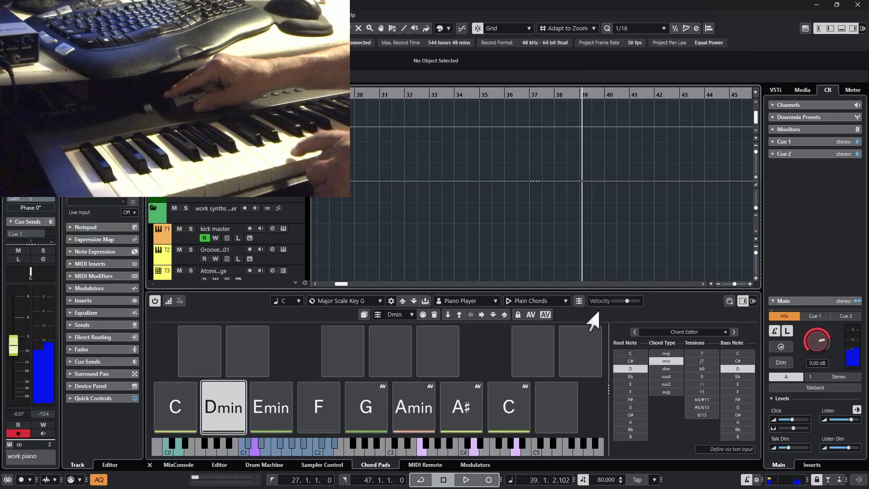
Set More Tensions to C0, Fewer Tensions to D0, tensions on controller 1, voicings to No Modifier.
left_click(729, 301)
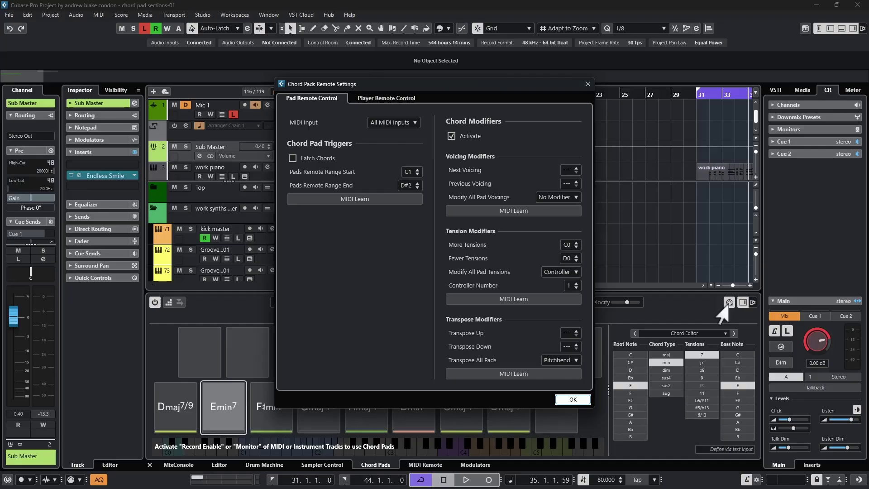
left_click(559, 171)
left_click(553, 198)
left_click(550, 202)
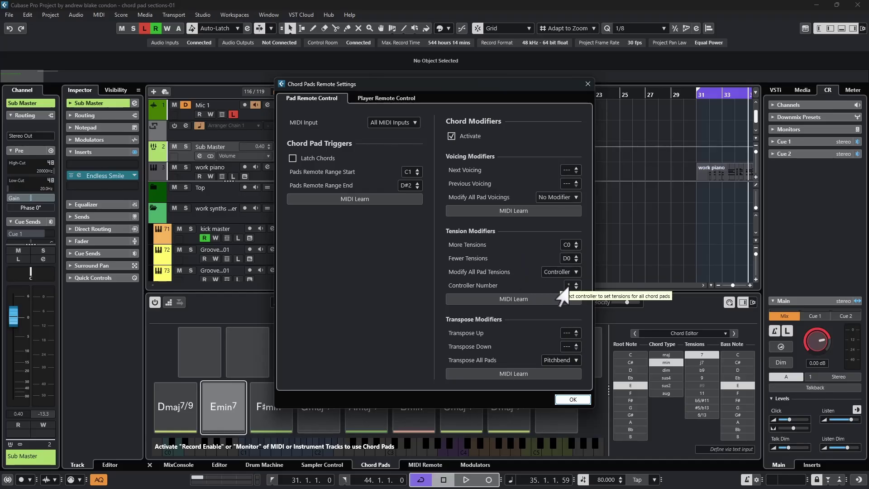
left_click(573, 399)
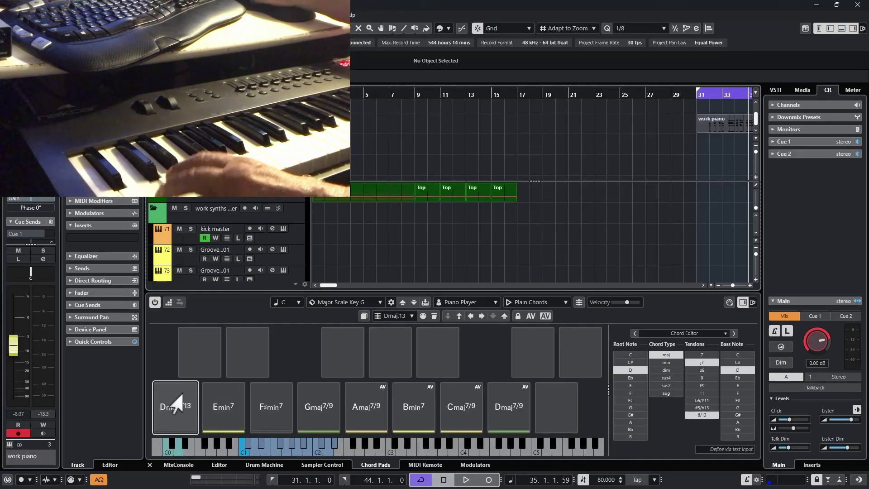
Play the Emin and F#min7 chord pads while changing all pad tensions with controller 1.
left_click(213, 425)
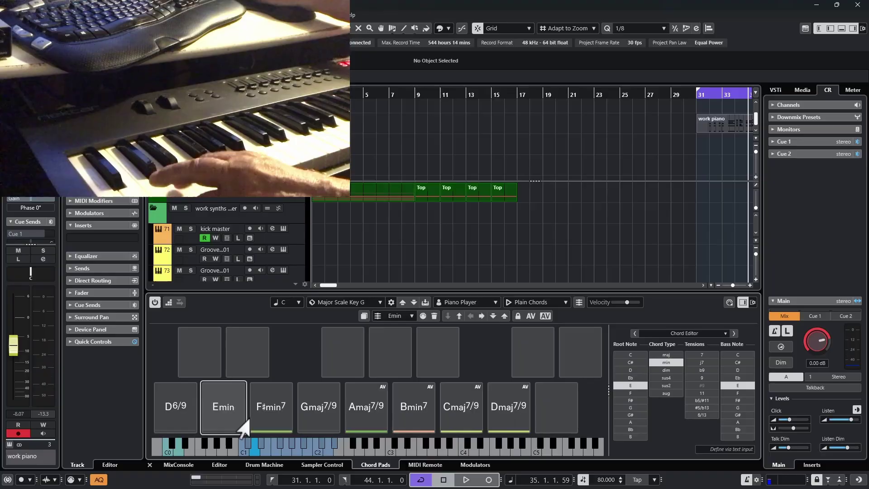
left_click(259, 428)
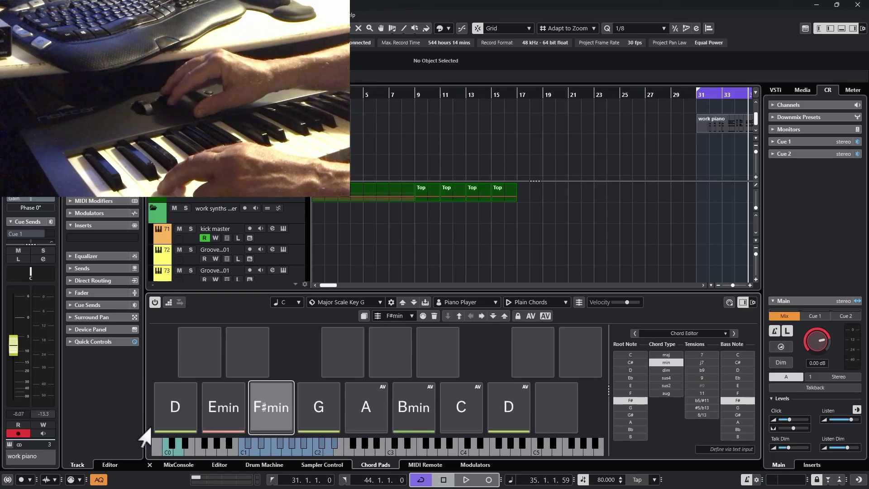
Play the D pad, transpose the pads up to start on F#, and reopen the remote settings.
left_click(171, 406)
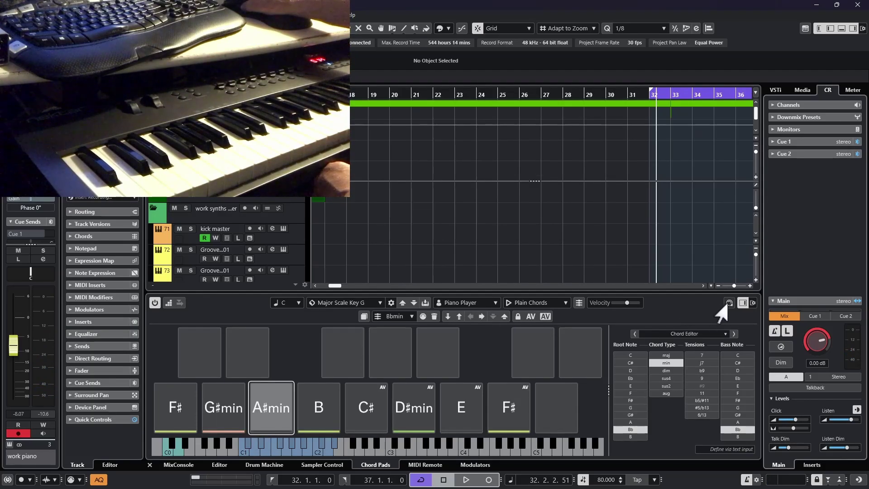
left_click(729, 302)
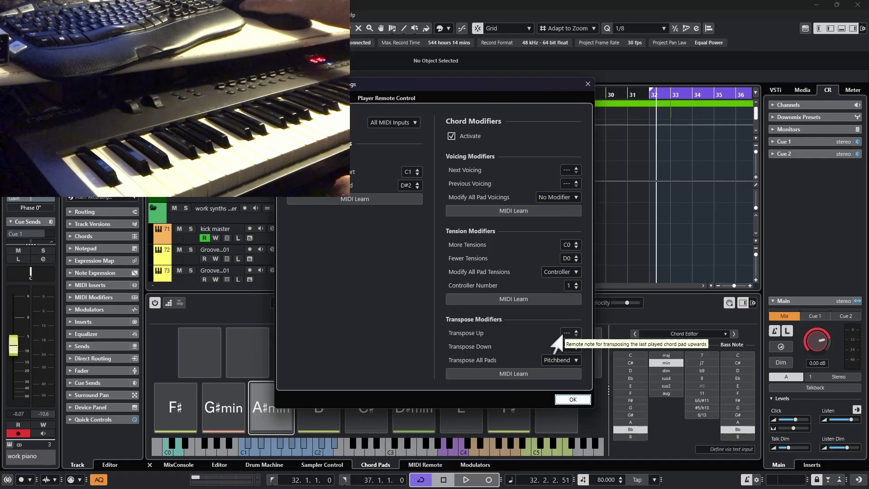
scroll(560, 334, "up", 1)
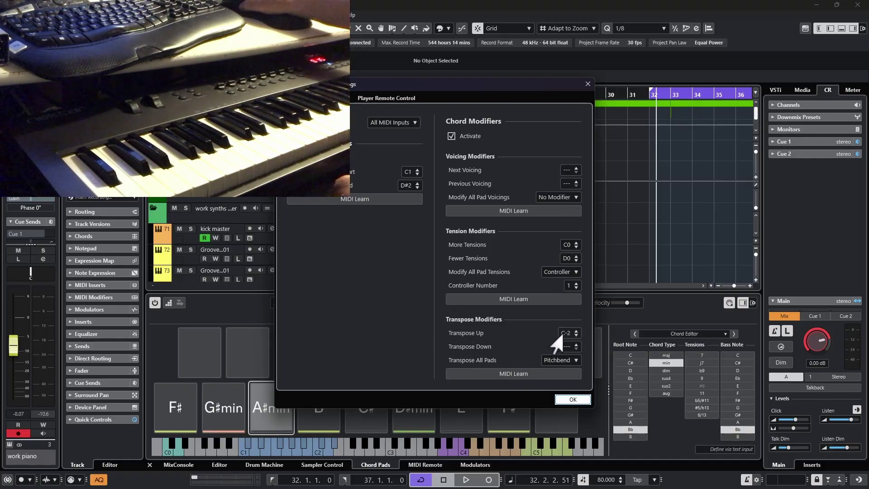
left_click(543, 361)
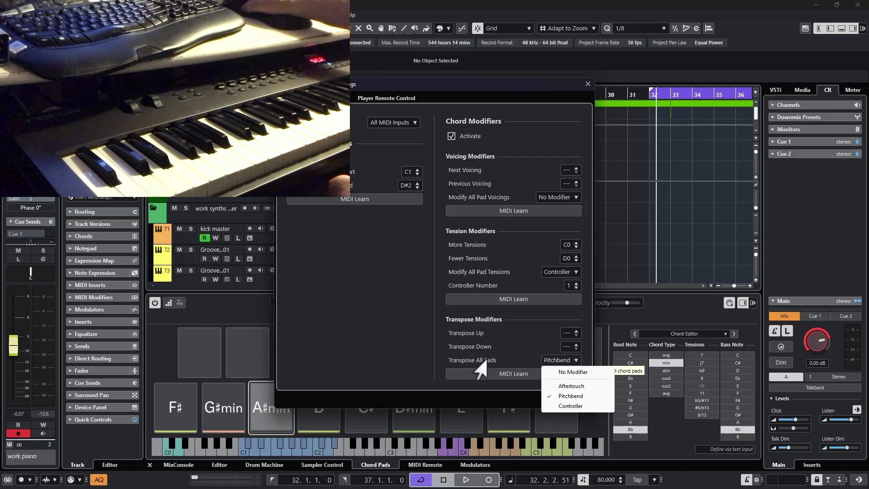
left_click(501, 373)
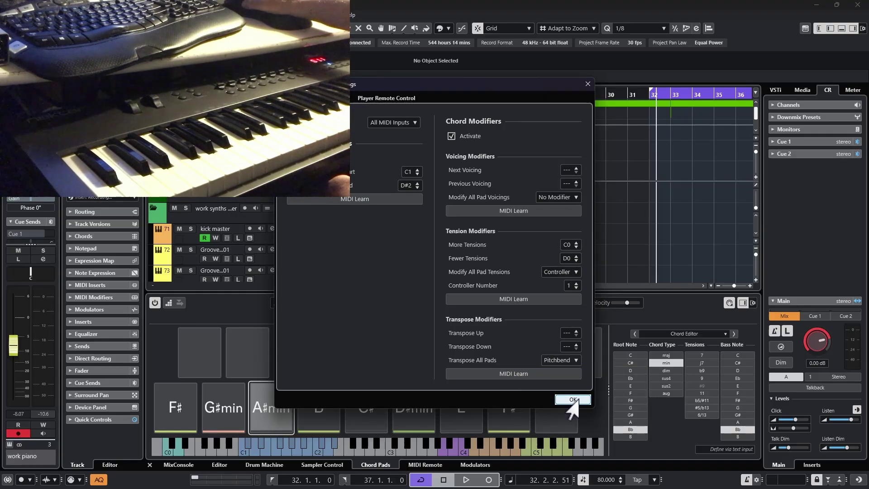
Confirm the remote settings with OK, then add tensions so the pads read F#maj7/9, G#min7 and onward.
left_click(573, 400)
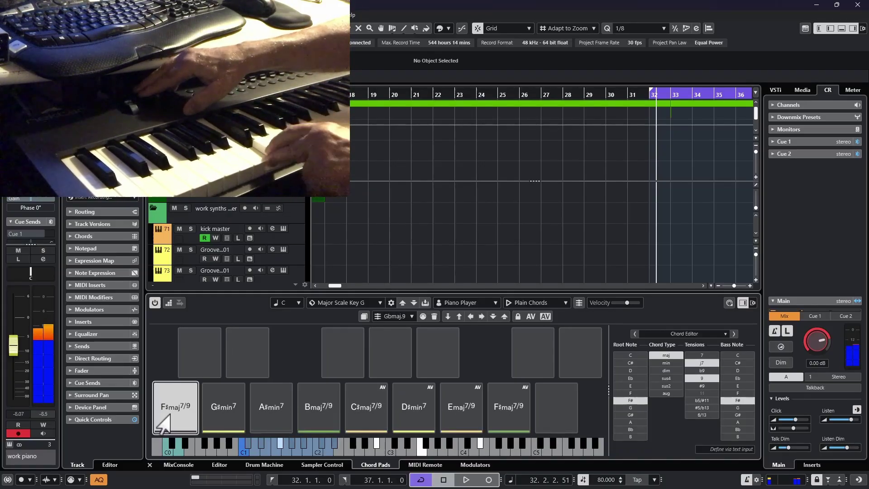
Start recording a chord-pad take on the work piano track from bar 32.
left_click(519, 95)
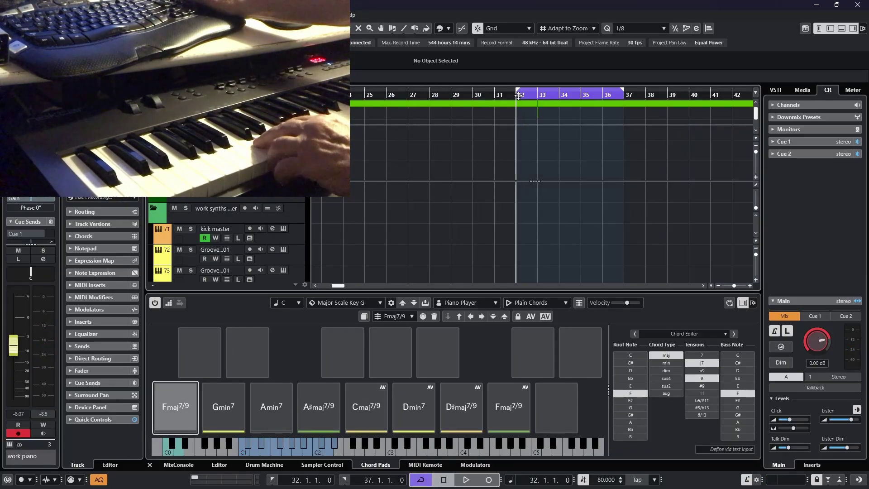
key("KP_Multiply")
scroll(627, 29, "down", 1)
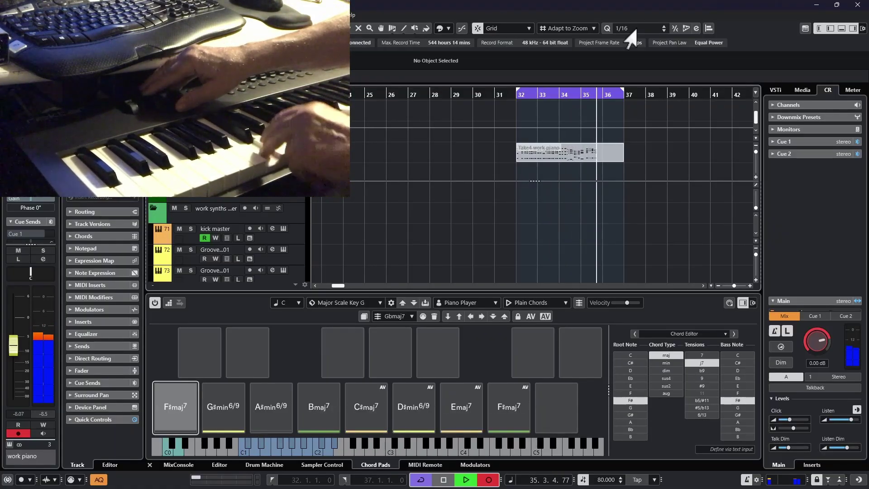
Stop recording, open the Take4 work piano part in the Key Editor, play it back, then close it.
key("space")
double_click(543, 152)
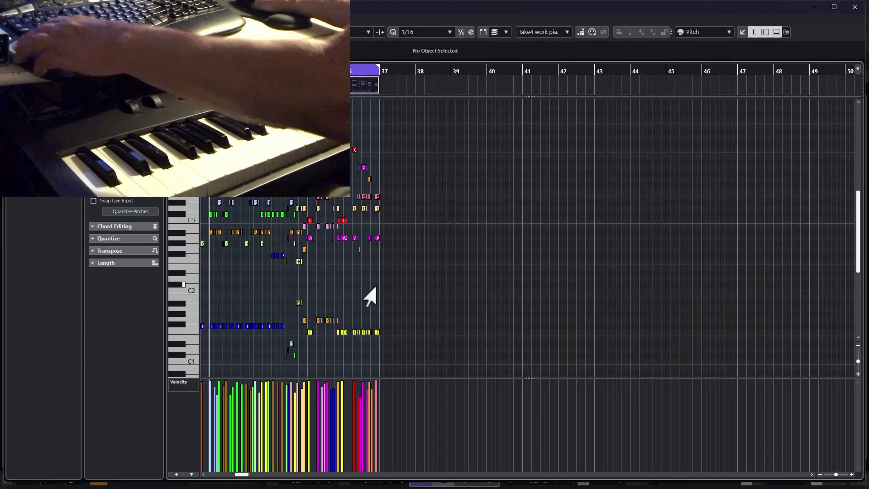
scroll(369, 227, "up", 3)
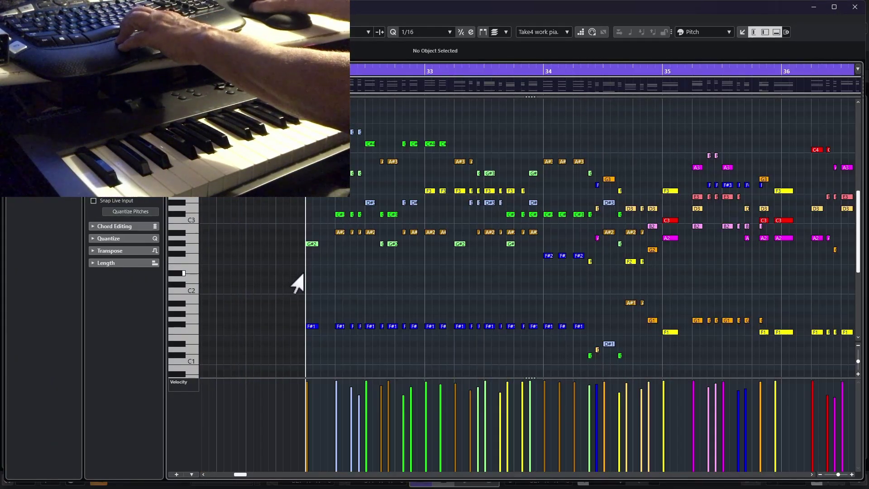
key("space")
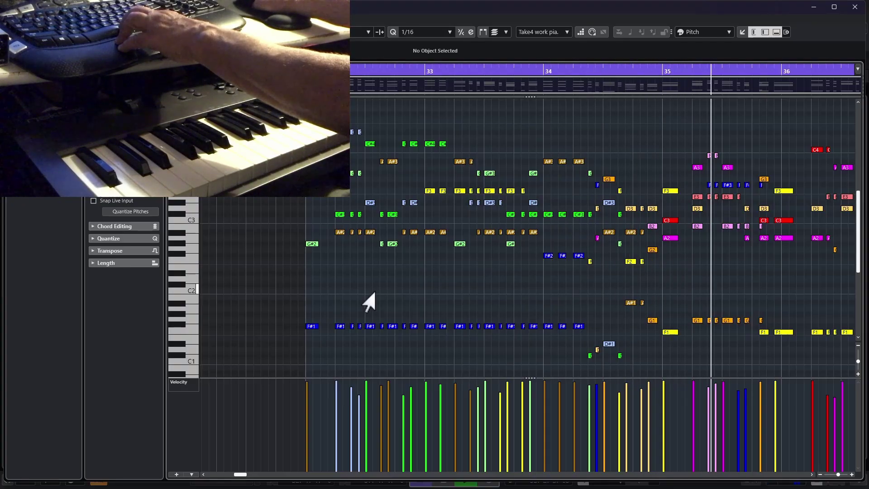
key("space")
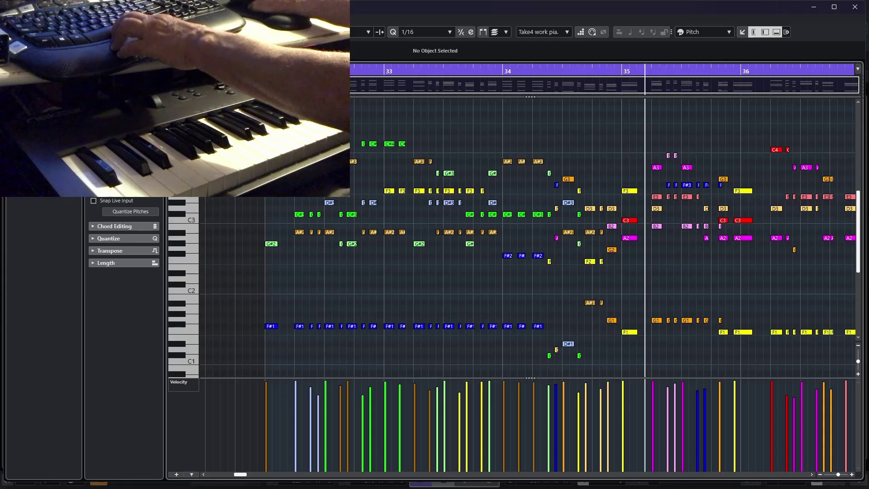
key("Escape")
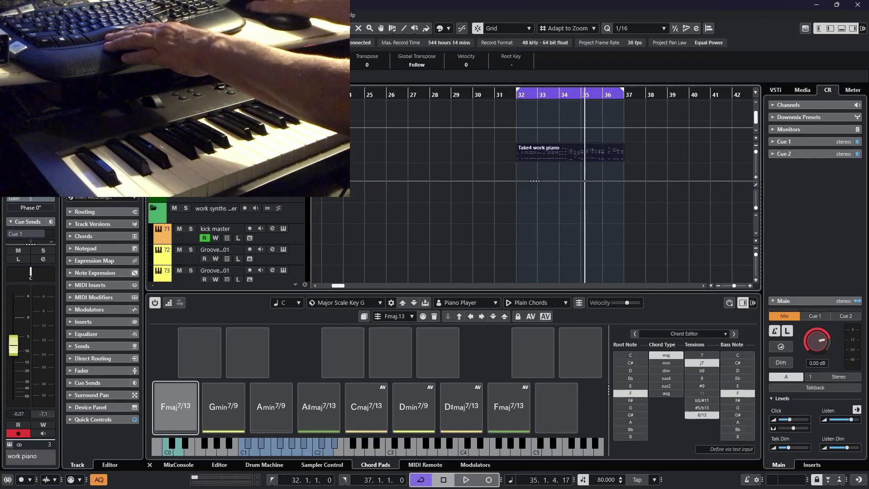
left_click(728, 302)
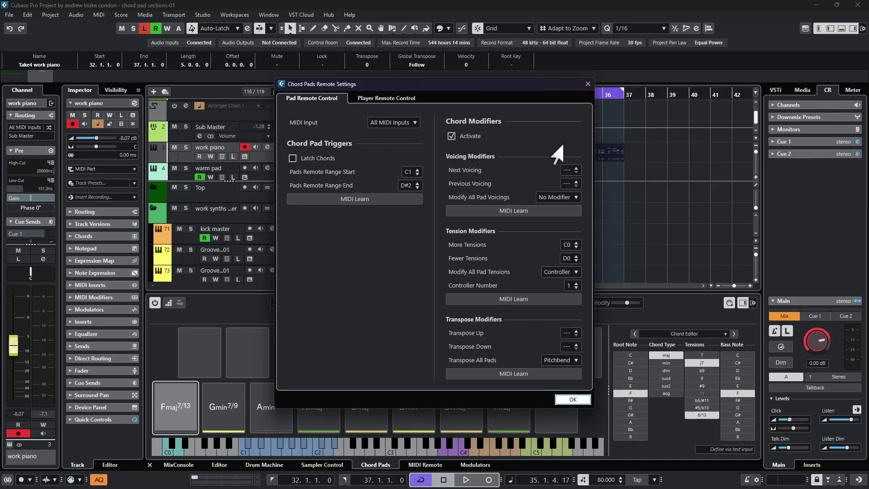
left_click(588, 85)
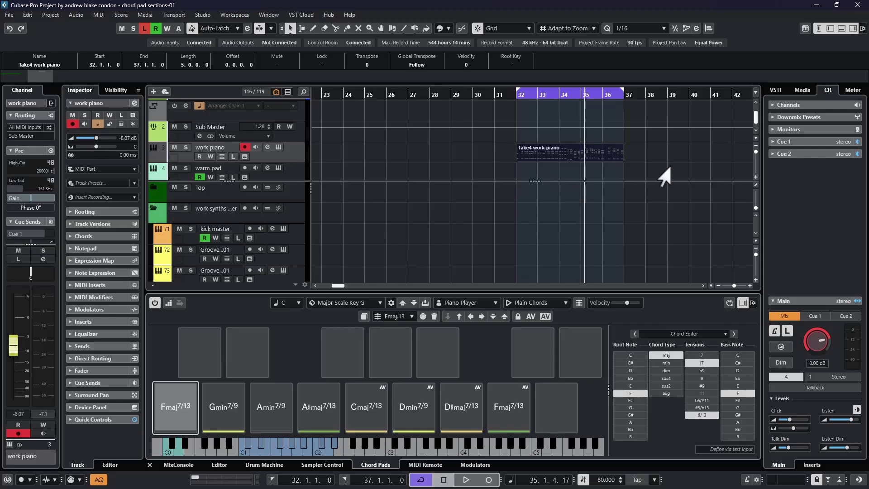
key("KP_Multiply")
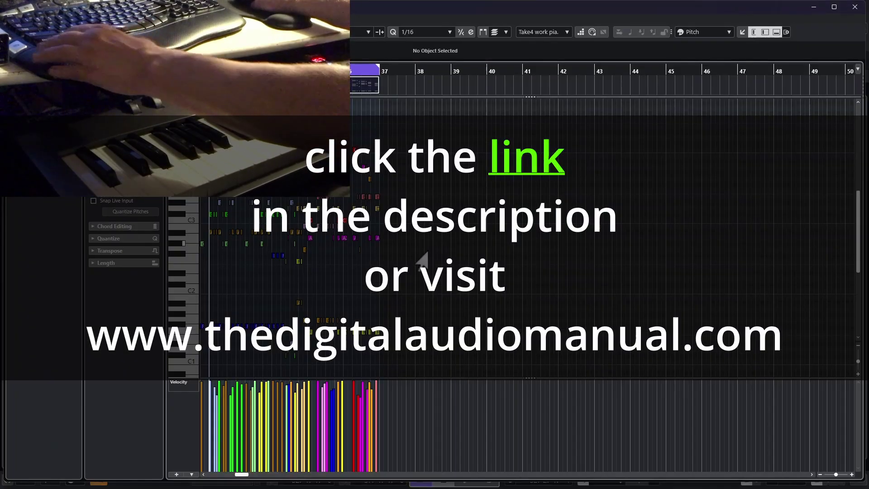
key("h")
key("h")
key("h")
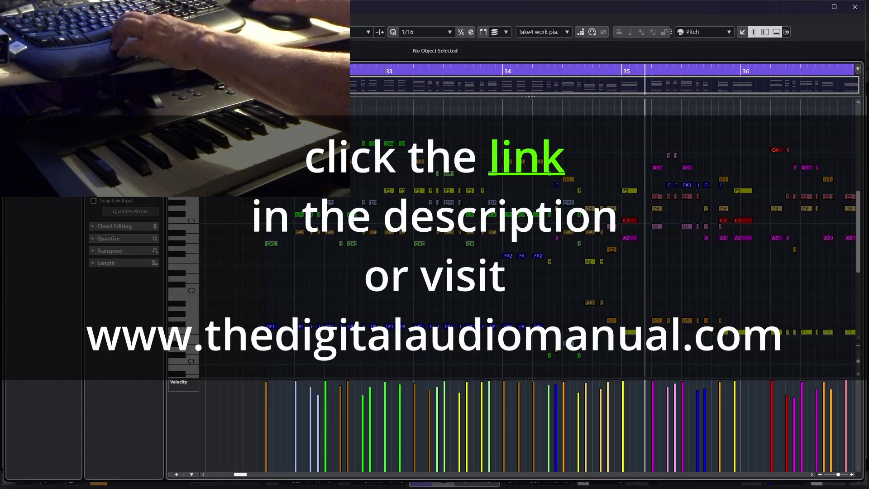
Close the note editor, reopen Chord Pads remote settings, move it left, and toggle Chord Modifiers off and on.
key("ctrl+w")
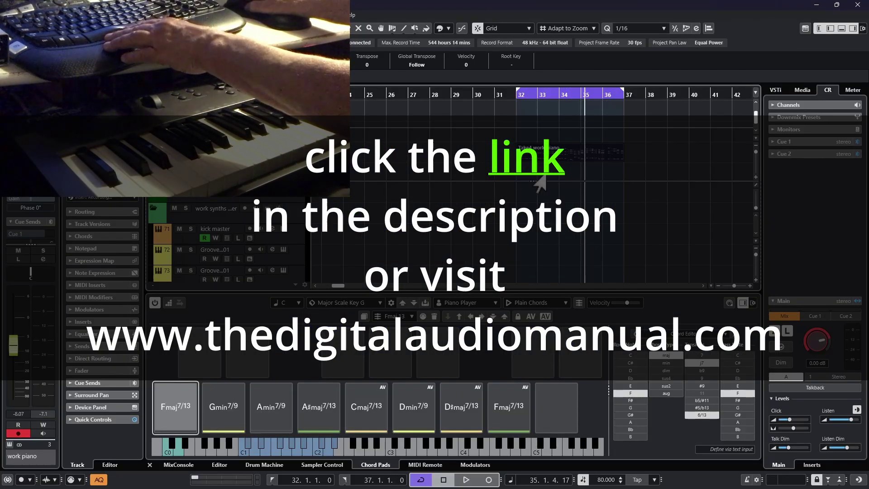
left_click(728, 303)
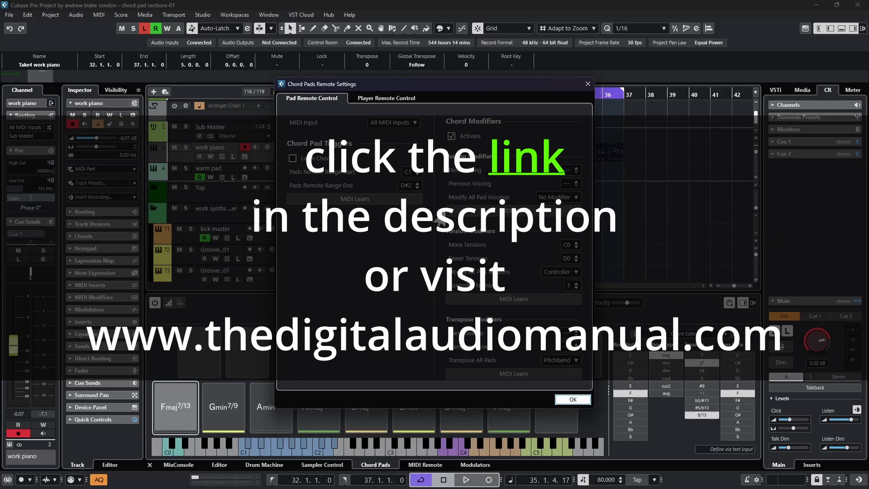
left_click_drag(456, 85, 388, 82)
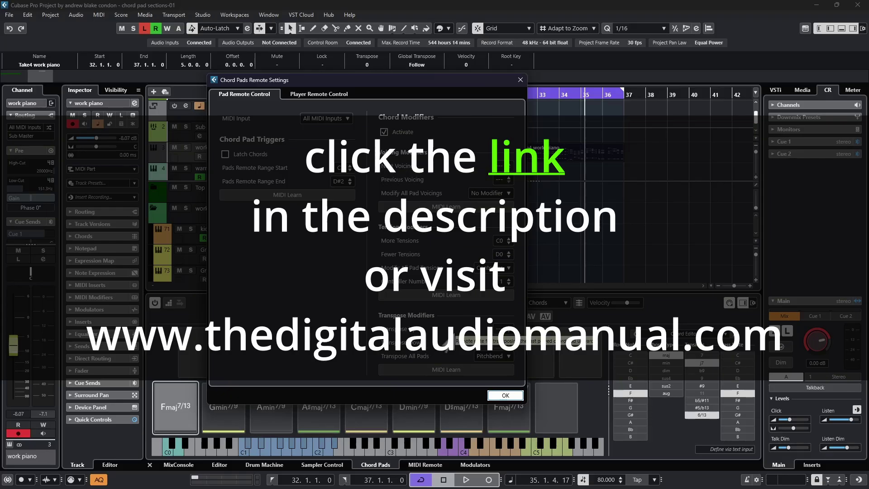
left_click(383, 132)
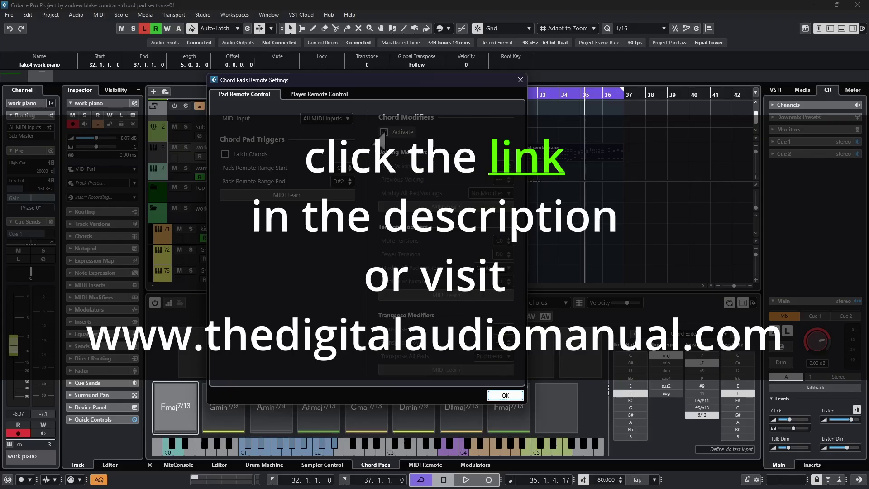
left_click(384, 132)
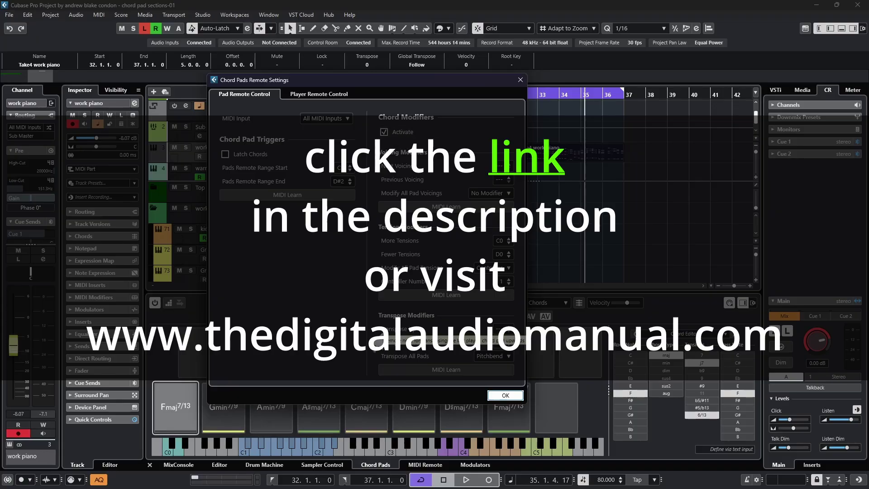